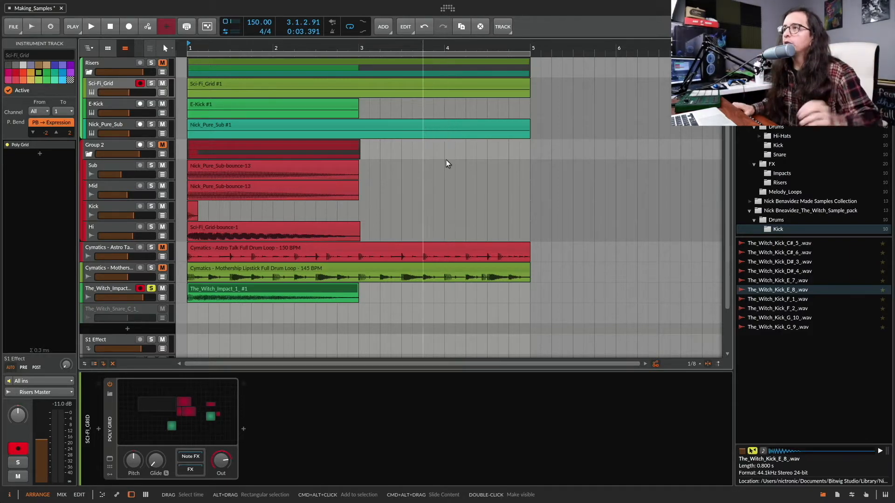
# Step: Inspect the Poly Grid patch on the Sci-Fi_Grid track and return to the arrangement
pyautogui.doubleClick(114, 87)
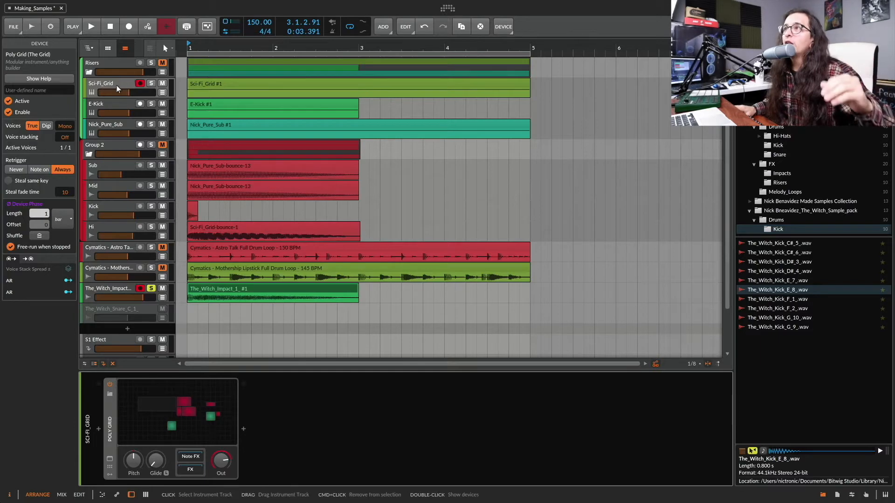
pyautogui.click(118, 89)
pyautogui.click(109, 459)
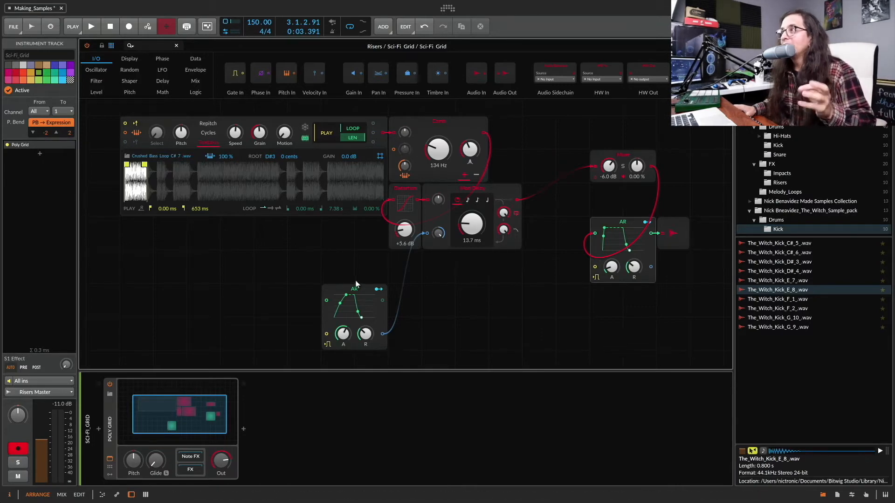
pyautogui.press('Escape')
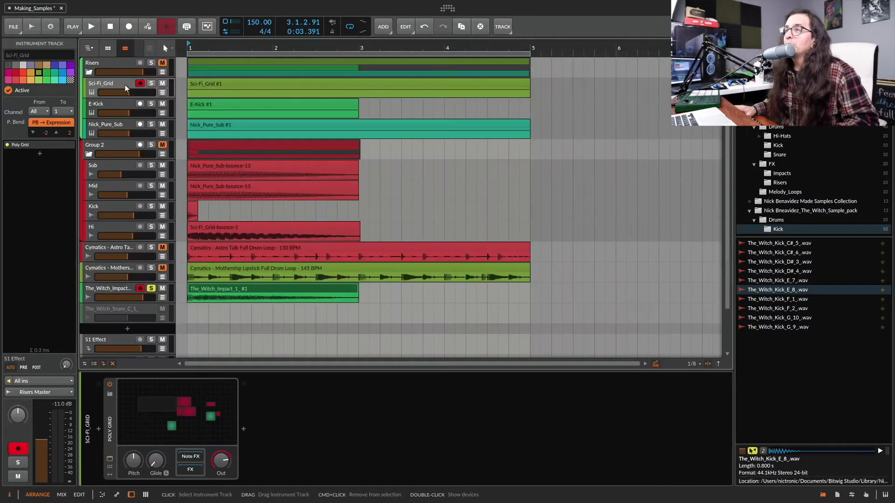
# Step: Solo the Sci-Fi_Grid track in place of The_Witch_Impact track and audition it from bar 1
pyautogui.click(150, 83)
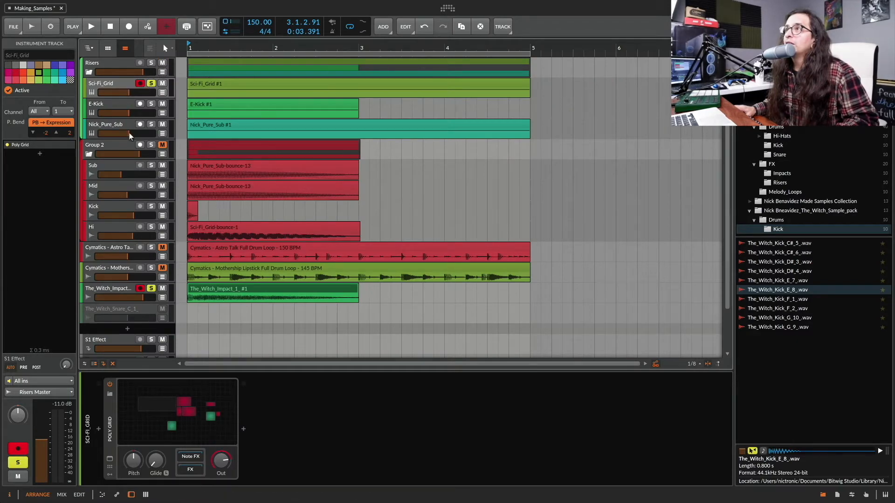
pyautogui.click(150, 289)
pyautogui.click(187, 97)
pyautogui.press('space')
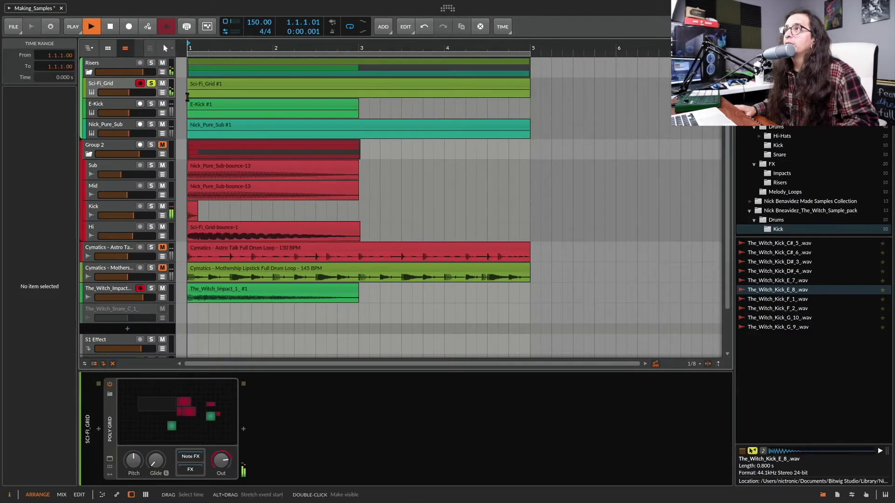
pyautogui.press('space')
# Step: View the Sci-Fi_Grid track's Poly Grid patch and preview its source sample, Crushed_Bass_Loop_C#_7_.wav, from the Crushed Sample Pack's Bass_Loops folder
pyautogui.doubleClick(118, 84)
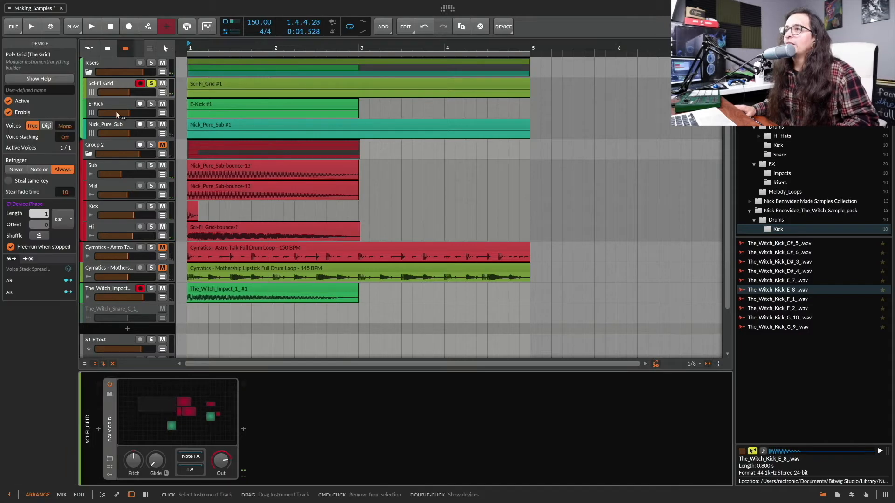
pyautogui.doubleClick(124, 431)
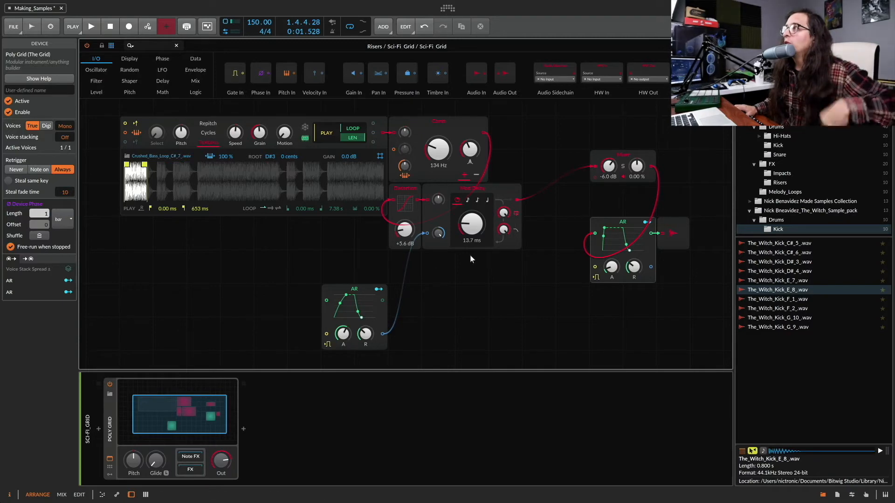
pyautogui.scroll(-5, 790, 161)
pyautogui.scroll(3, 787, 163)
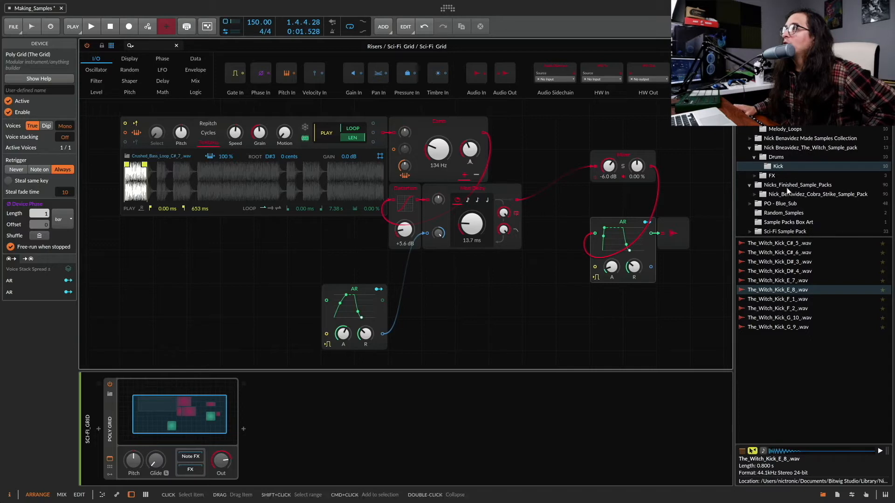
pyautogui.scroll(6, 786, 187)
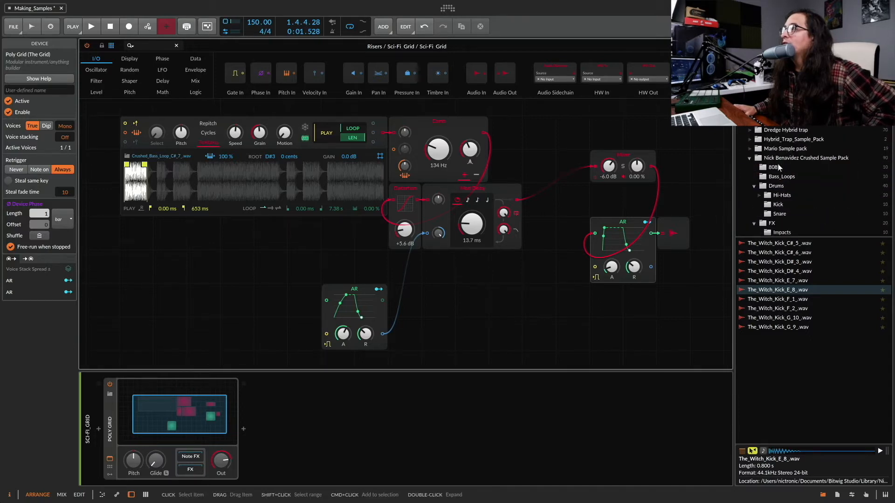
pyautogui.scroll(-3, 777, 167)
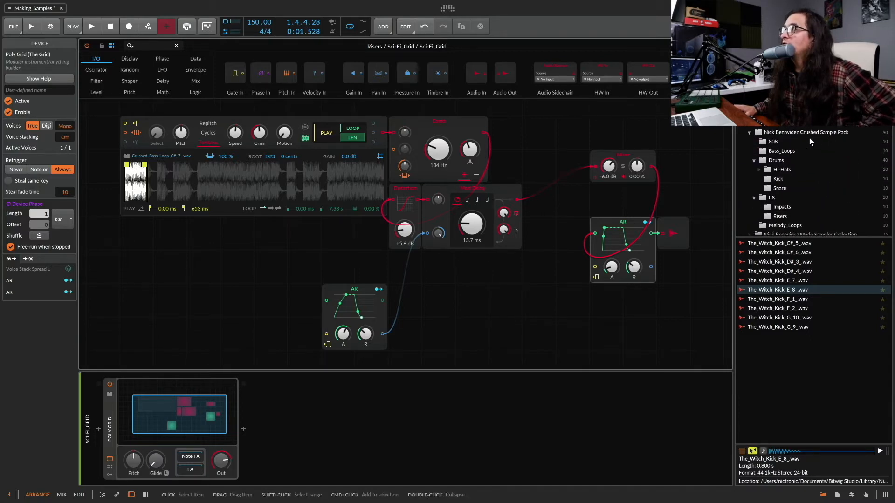
pyautogui.click(781, 151)
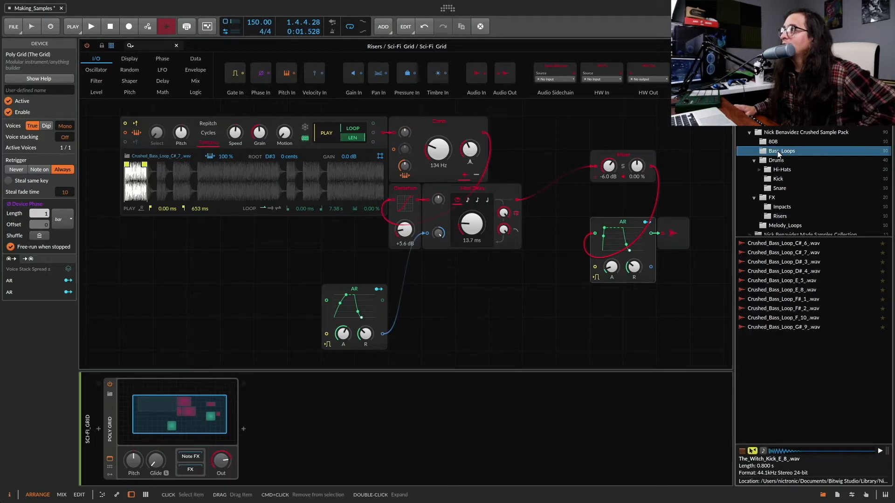
pyautogui.click(784, 253)
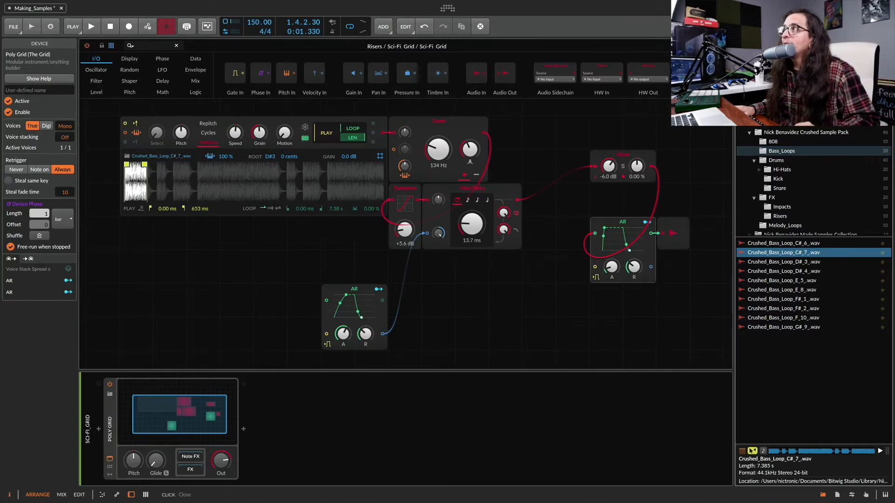
pyautogui.click(725, 46)
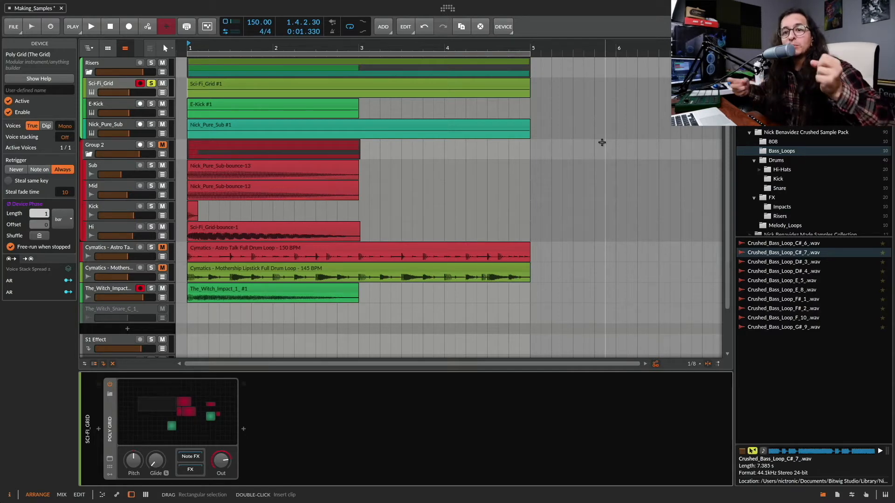
# Step: Solo the E-Kick track in place of Sci-Fi_Grid and audition it
pyautogui.click(119, 101)
pyautogui.click(152, 103)
pyautogui.click(151, 84)
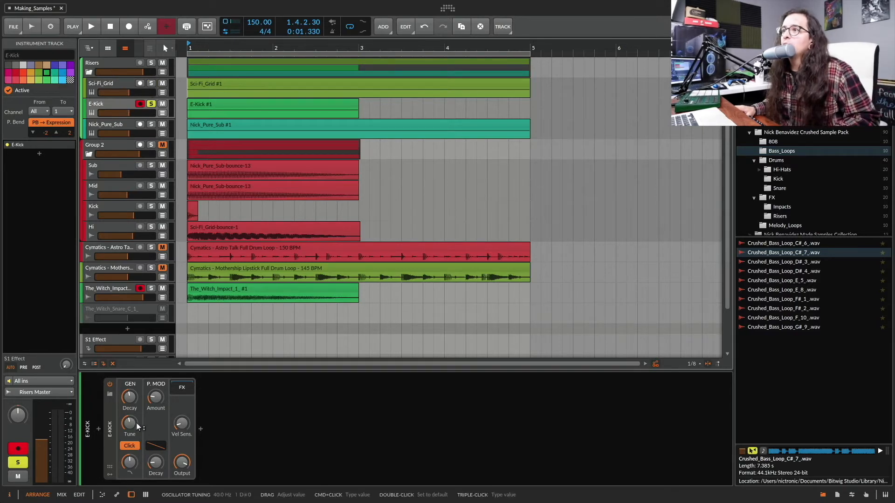
pyautogui.press('space')
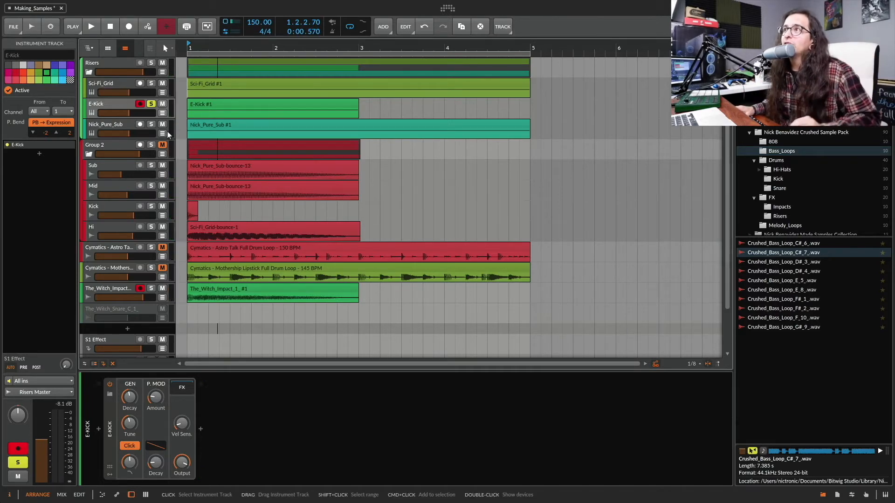
# Step: Solo the pure sub instrument track in place of E-Kick and audition it
pyautogui.click(128, 124)
pyautogui.click(151, 104)
pyautogui.click(151, 124)
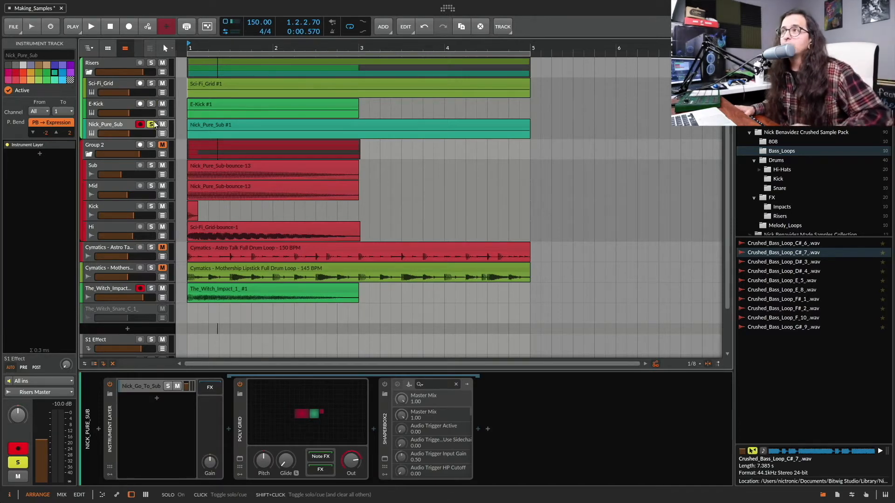
pyautogui.press('space')
pyautogui.press('space')
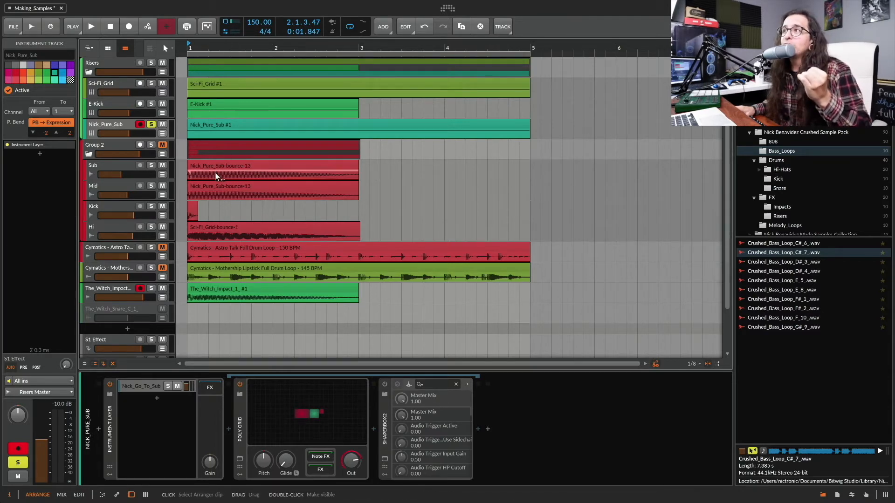
# Step: Inspect the low-cut and high-cut bands of the EQ+ inside the Sub track's FX Layer chain
pyautogui.click(114, 167)
pyautogui.click(145, 391)
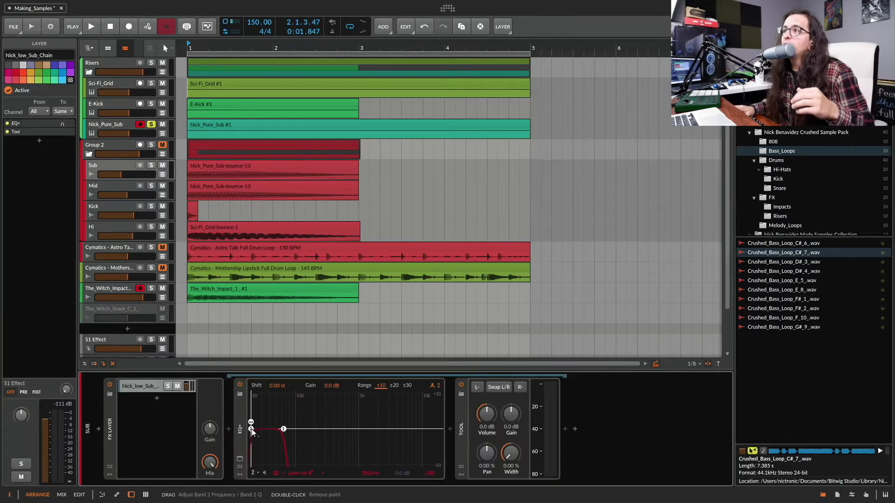
pyautogui.click(284, 430)
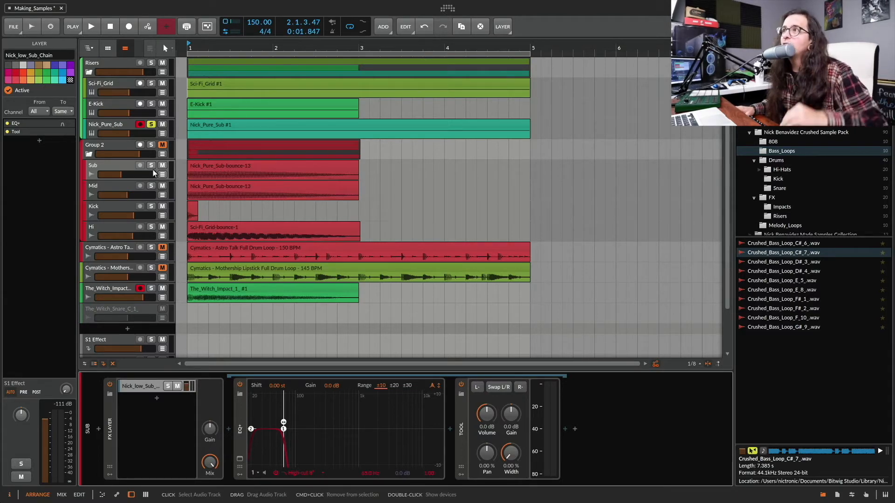
# Step: Unmute Group 2, solo it with its Mid track in place of the pure sub track, and audition the mid layer
pyautogui.click(121, 188)
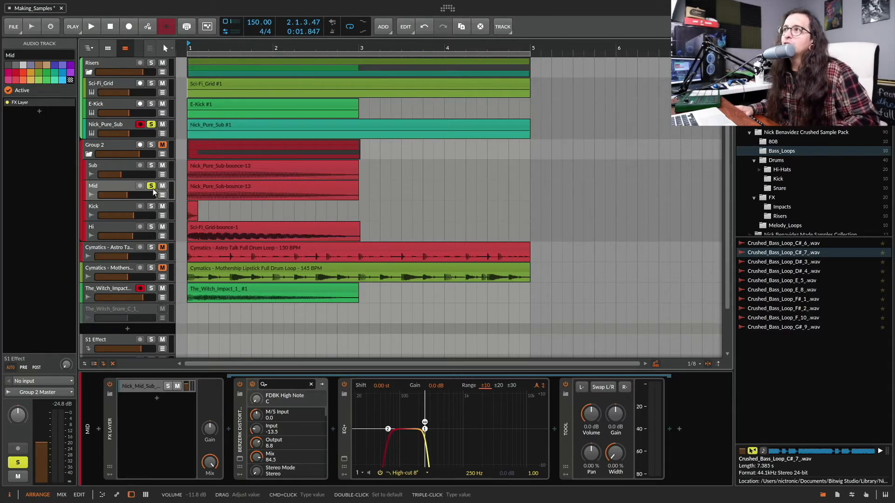
pyautogui.click(162, 145)
pyautogui.press('space')
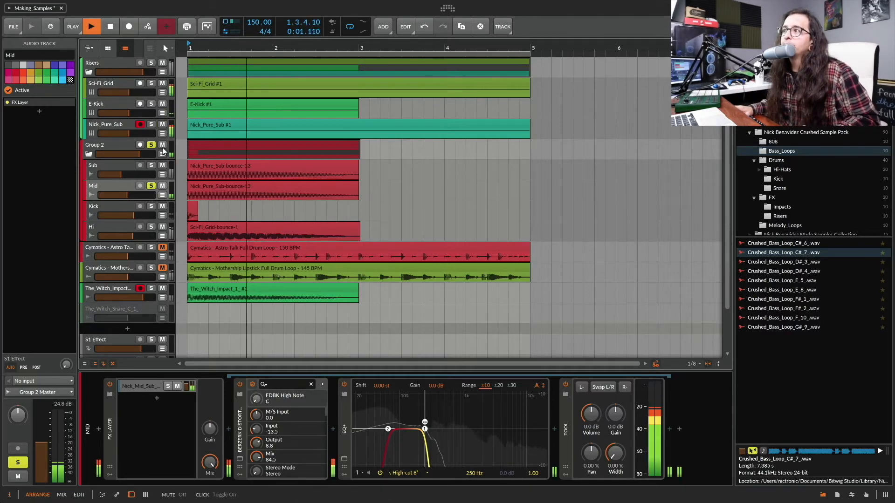
pyautogui.press('space')
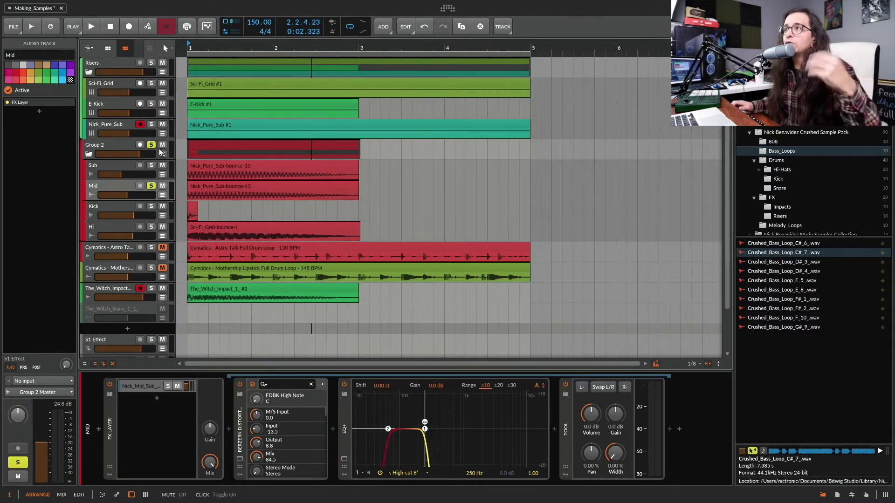
# Step: Show the Kick track's EQ, solo Kick in place of Mid within Group 2, and audition it
pyautogui.click(151, 206)
pyautogui.click(117, 207)
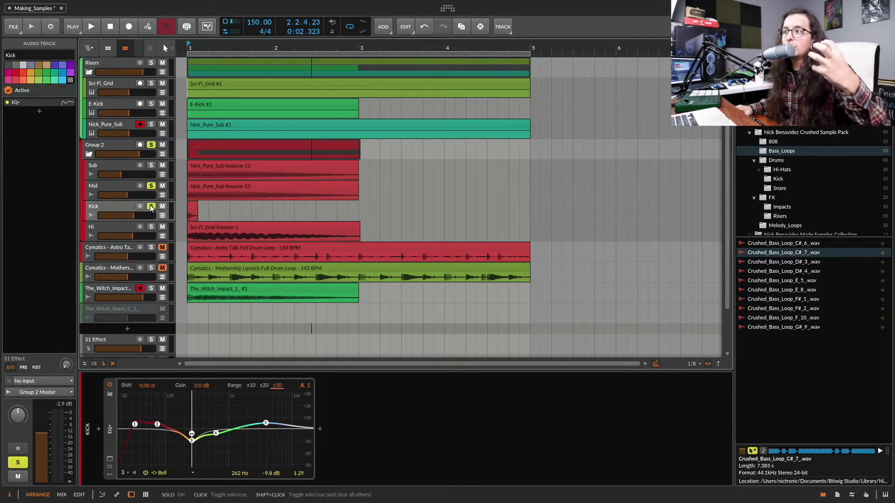
pyautogui.press('space')
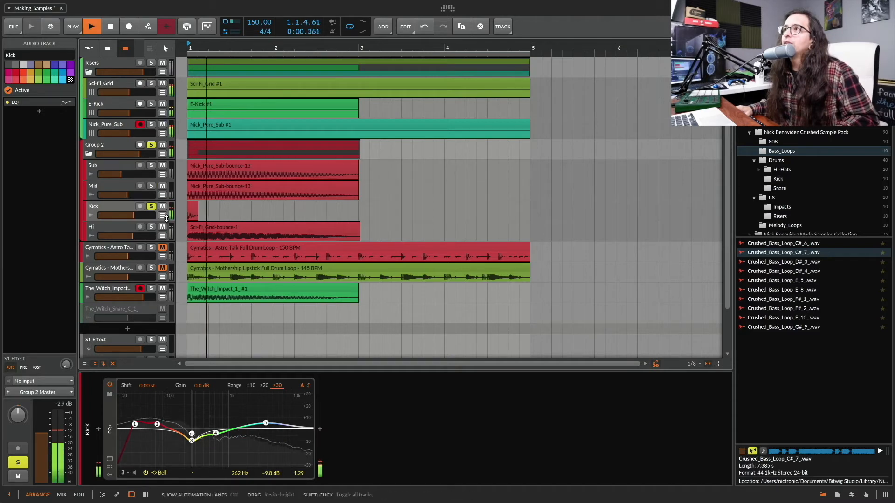
pyautogui.press('space')
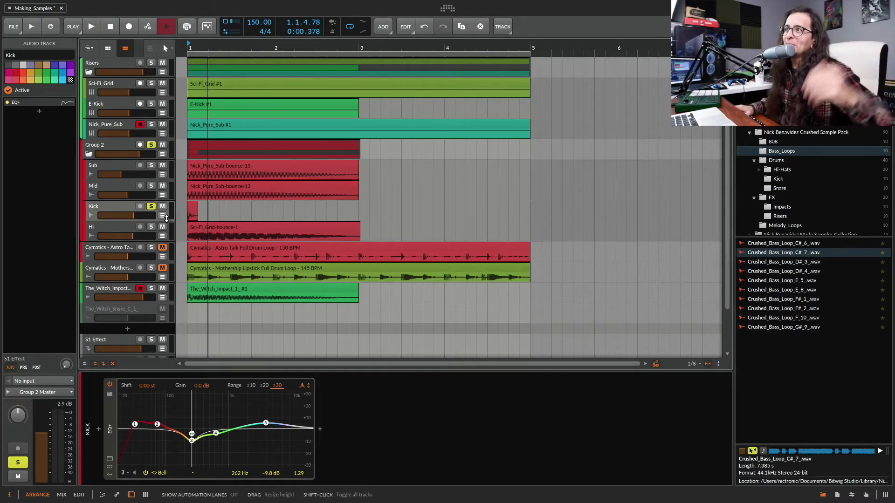
# Step: Disable the Pitch Shifter and Blur devices on the Hi track
pyautogui.click(116, 228)
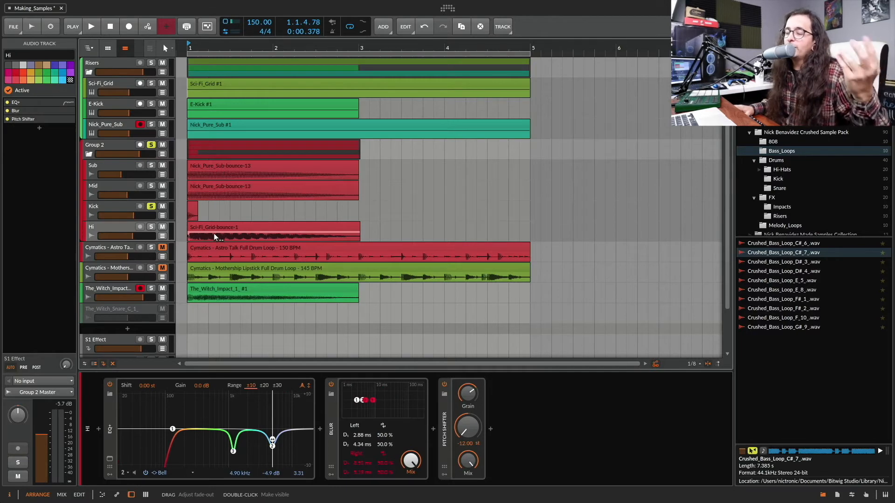
pyautogui.click(230, 227)
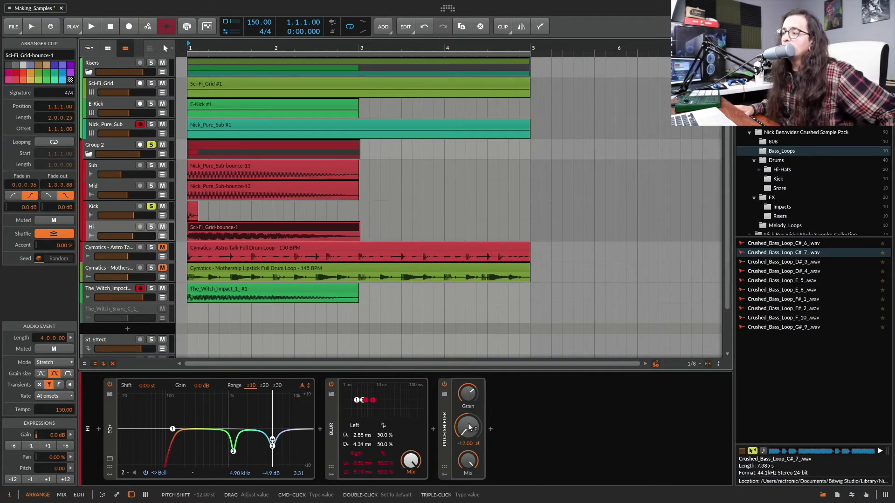
pyautogui.click(444, 384)
pyautogui.click(331, 385)
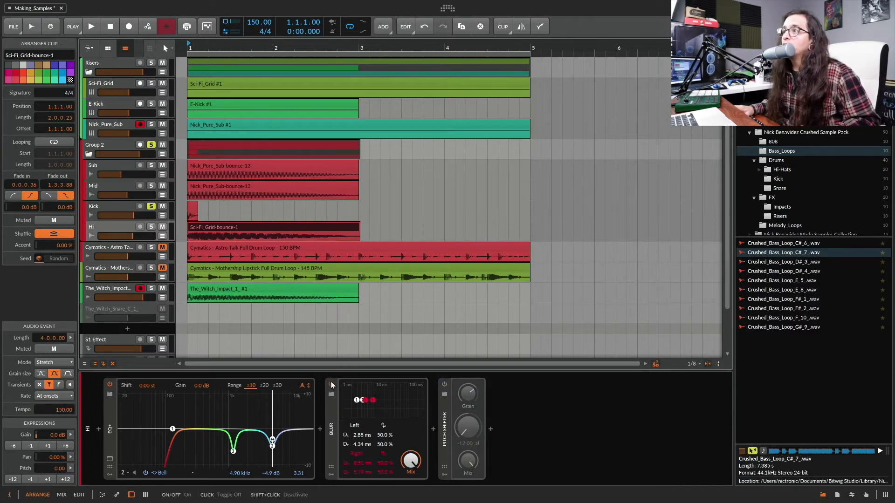
# Step: Solo the Hi track in place of Kick and audition it without the disabled effects
pyautogui.click(151, 226)
pyautogui.click(151, 207)
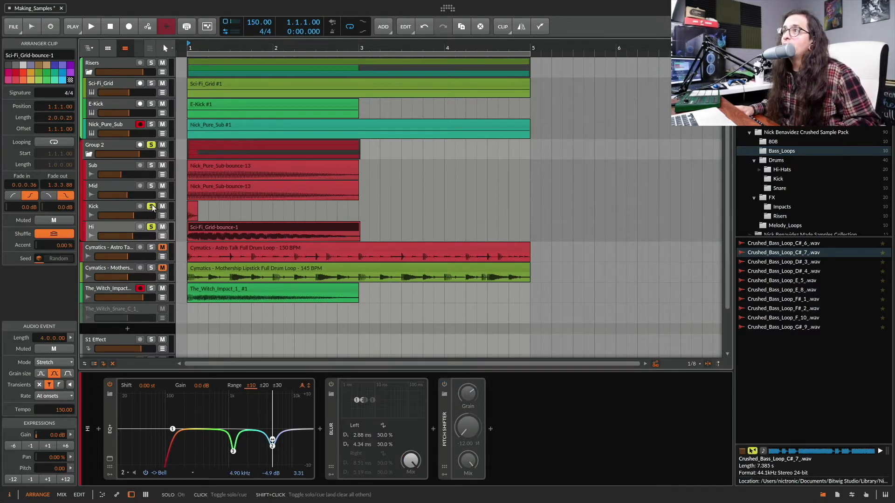
pyautogui.press('space')
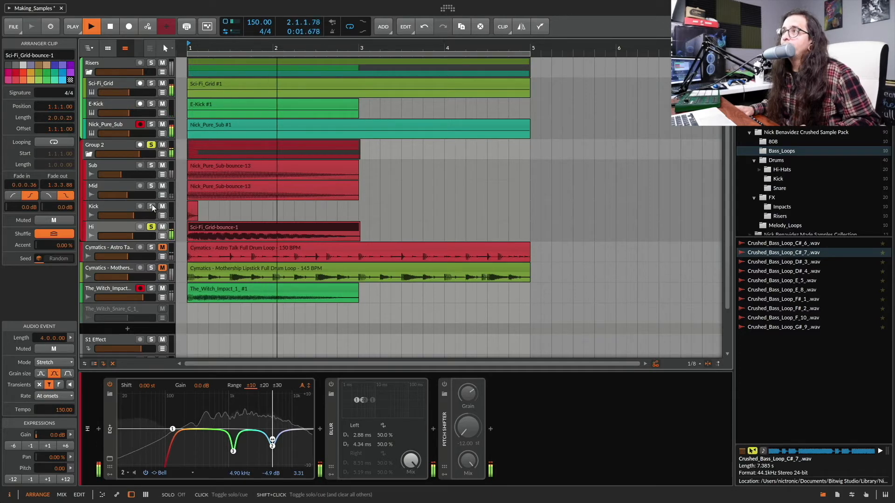
pyautogui.press('space')
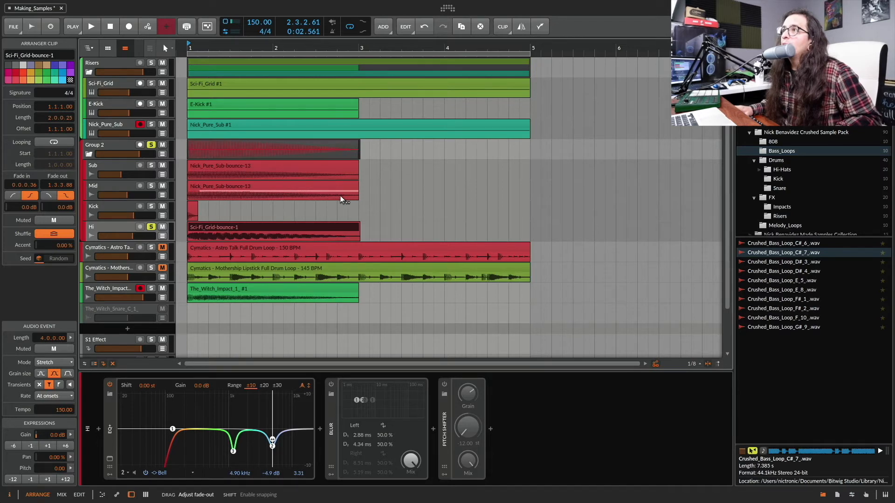
# Step: Audition the Hi track's Sci-Fi_Grid-bounce-1 clip extended to bar 5, and undo the extension
pyautogui.moveTo(359, 232); pyautogui.dragTo(530, 231)
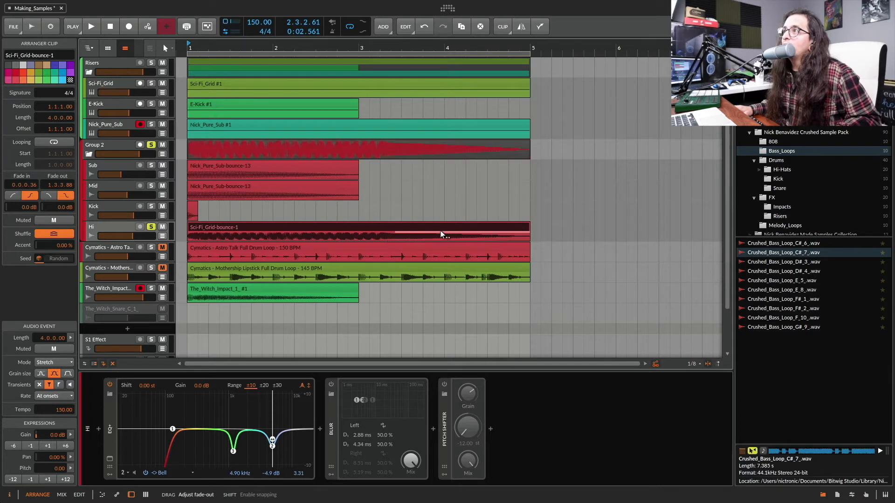
pyautogui.click(186, 239)
pyautogui.press('space')
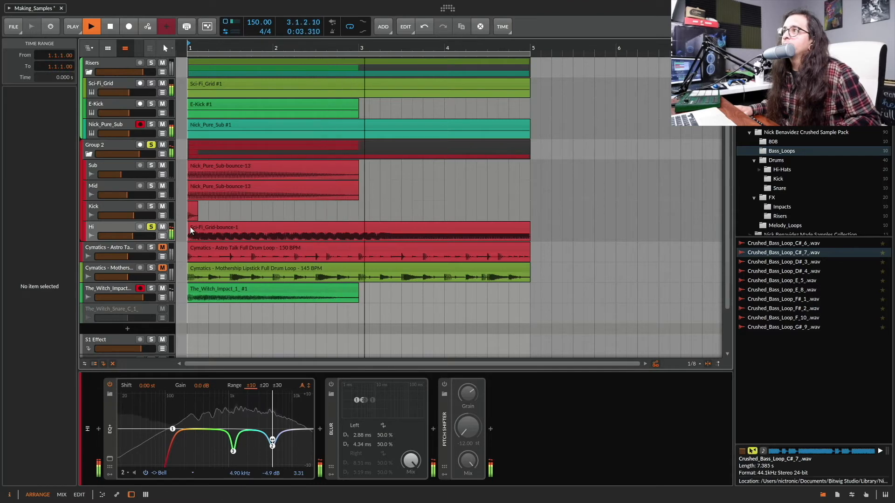
pyautogui.press('space')
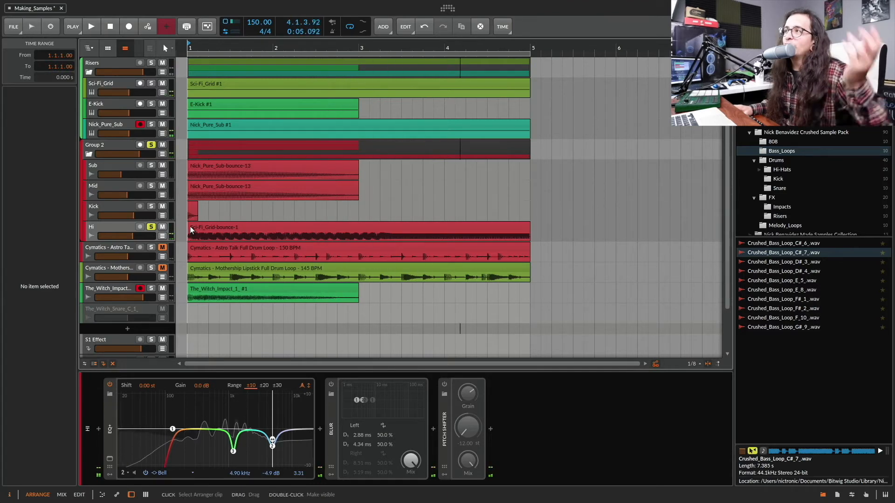
pyautogui.hotkey('ctrl', 'z')
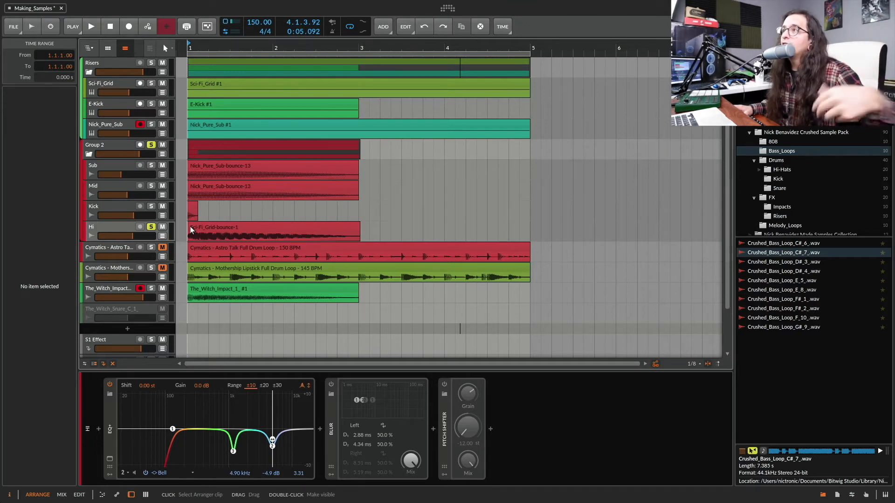
# Step: Re-enable the Blur and Pitch Shifter devices on the Hi track and audition it with the effects
pyautogui.click(331, 385)
pyautogui.click(444, 384)
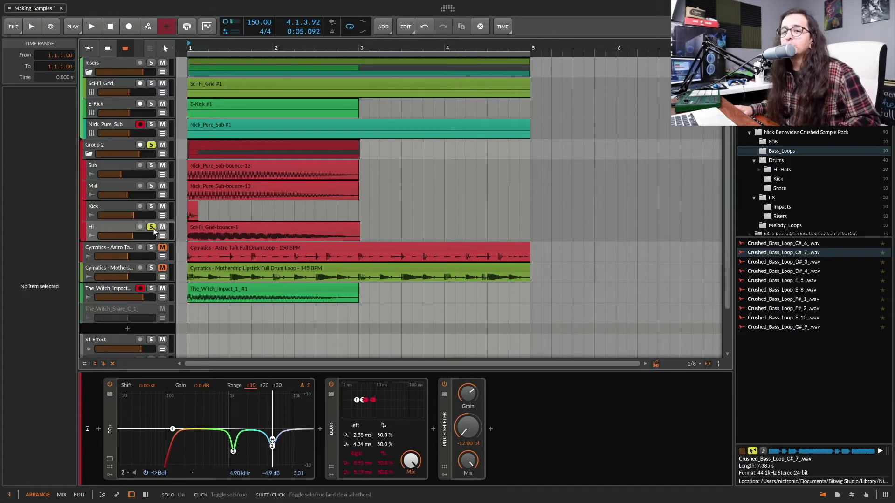
pyautogui.press('space')
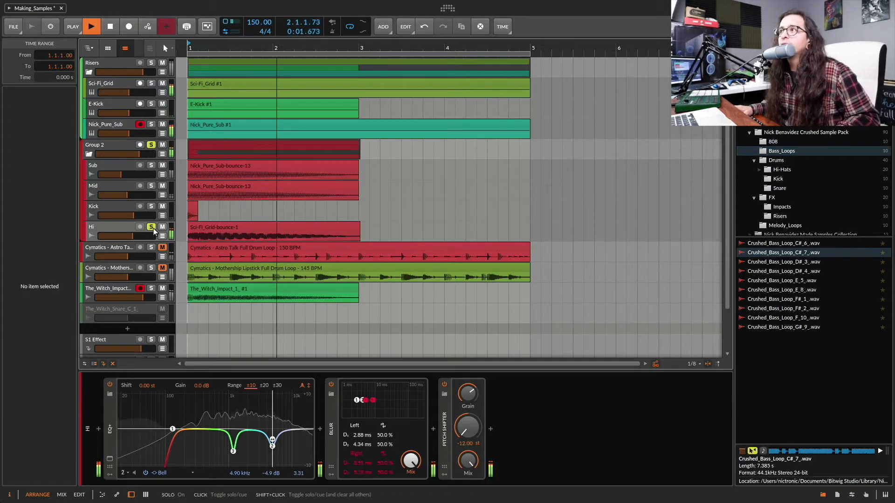
pyautogui.press('space')
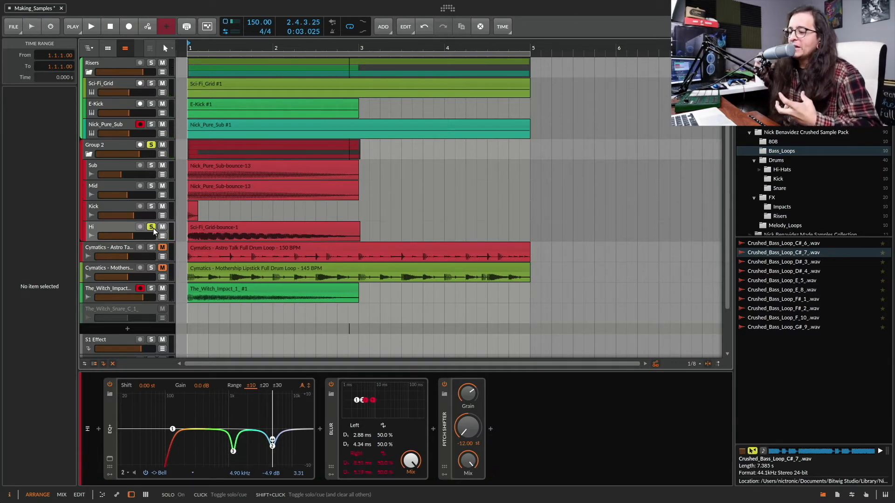
# Step: Solo the Mid track alongside Hi and audition the two layers together
pyautogui.click(151, 186)
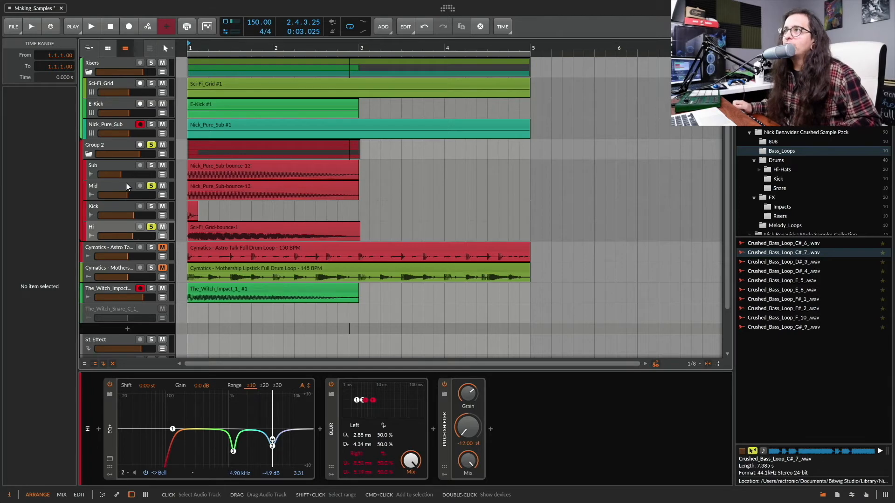
pyautogui.press('space')
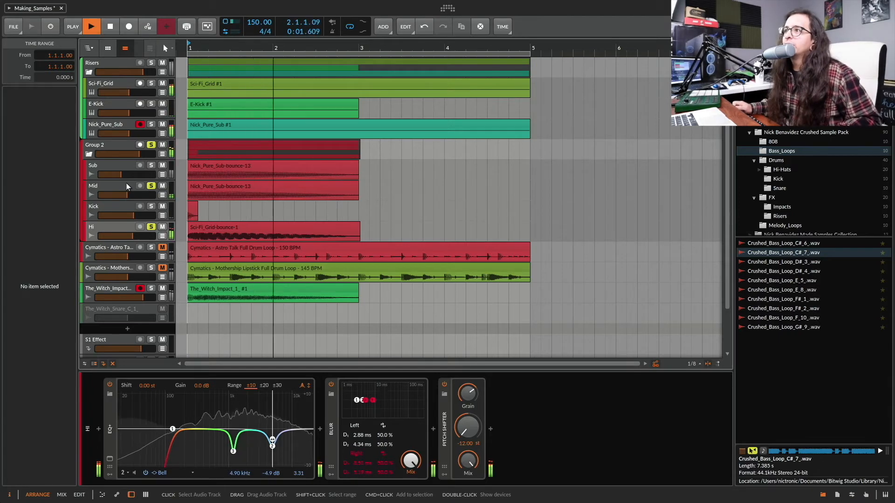
pyautogui.press('space')
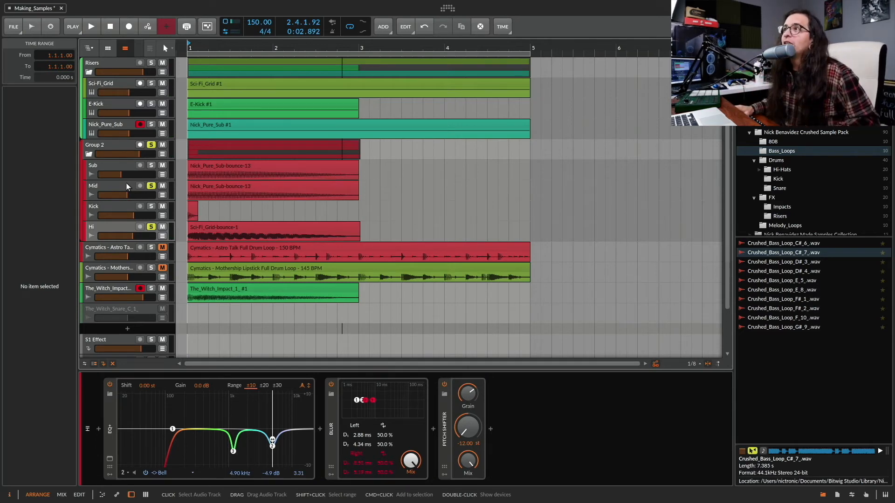
# Step: Add Sub and Kick to the soloed tracks and audition all four layers together
pyautogui.click(150, 165)
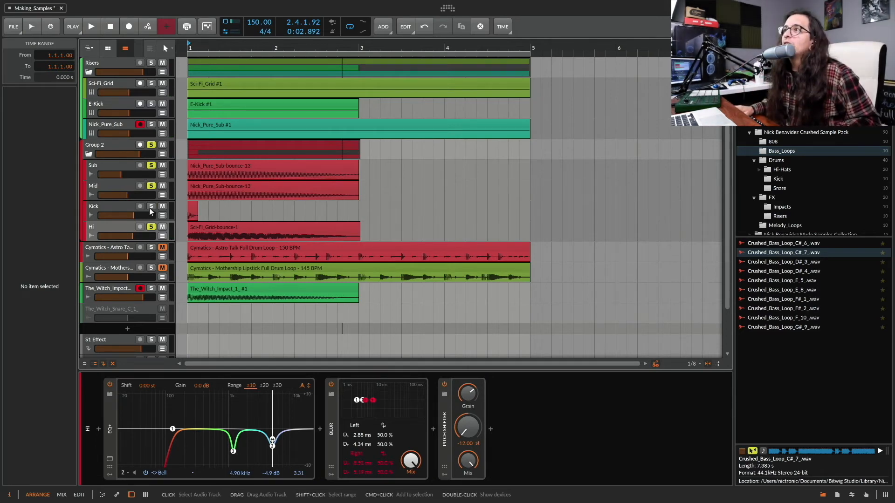
pyautogui.click(150, 206)
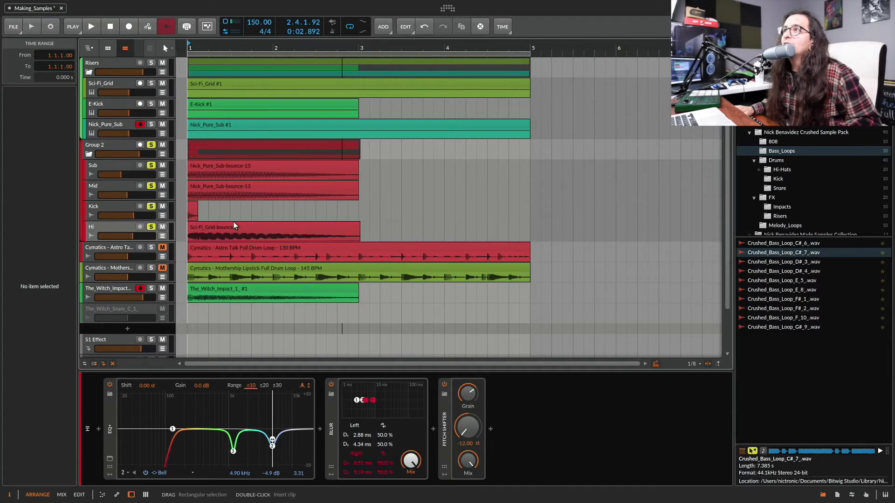
pyautogui.press('space')
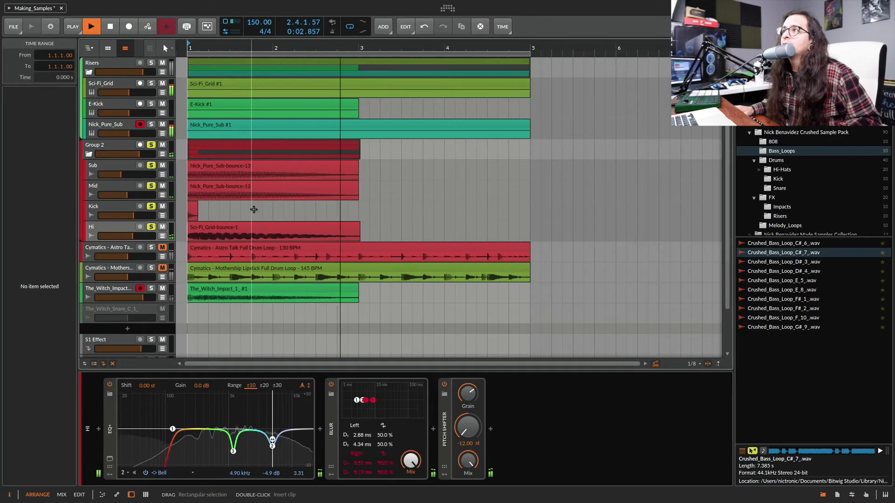
pyautogui.press('space')
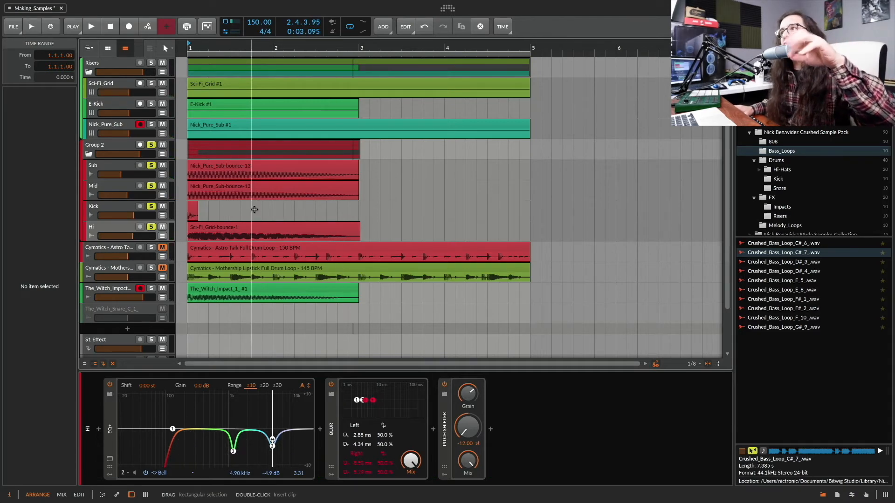
# Step: Clear the solos on the Kick, Mid, Sub and Group 2 tracks
pyautogui.click(150, 206)
pyautogui.click(151, 185)
pyautogui.click(151, 165)
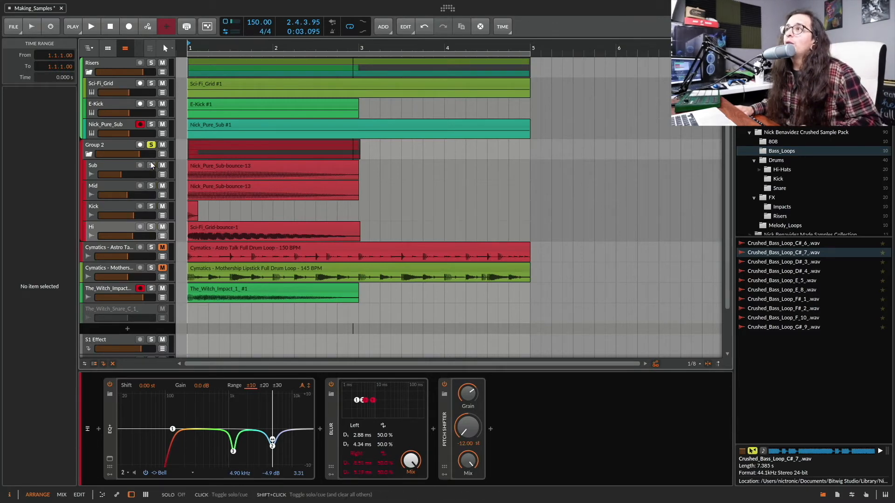
pyautogui.click(151, 144)
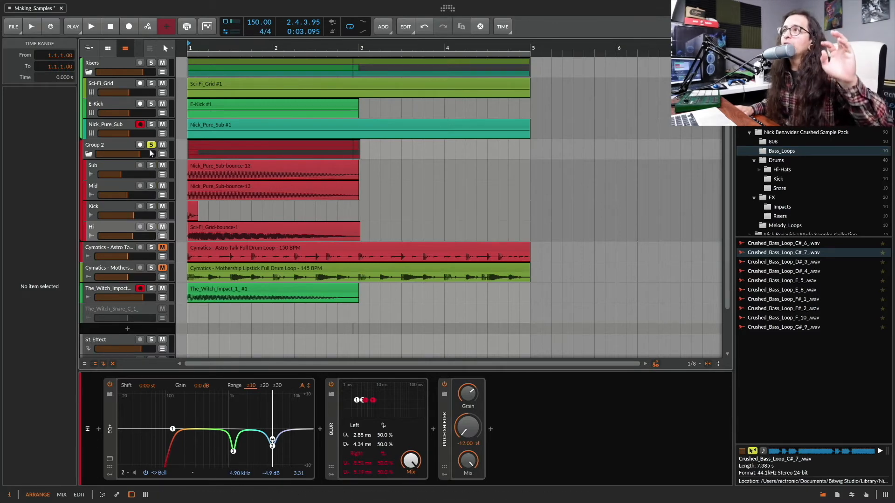
# Step: Open Group 2's Neutron 3 Elements plug-in and browse the Kick presets under Drums (Individual)
pyautogui.click(118, 146)
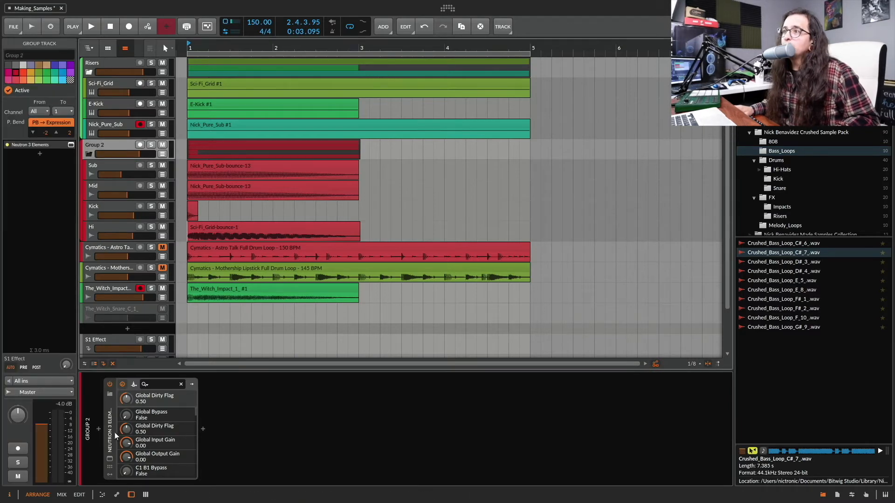
pyautogui.click(110, 460)
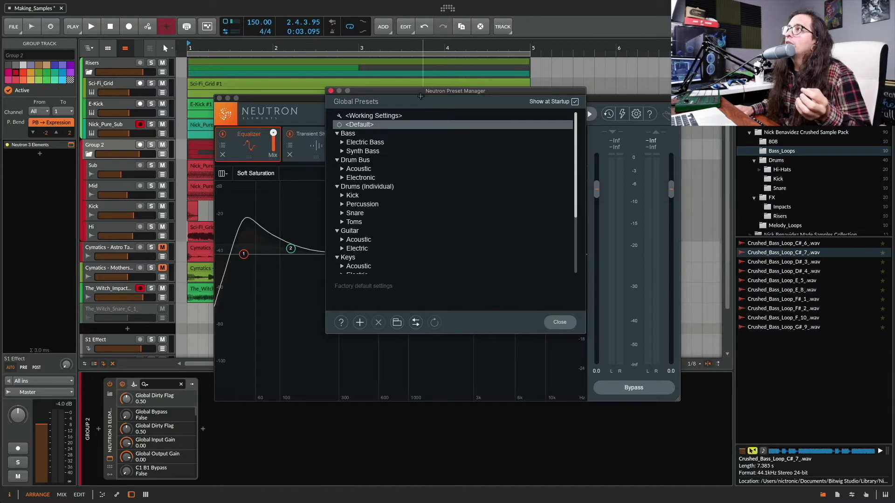
pyautogui.moveTo(414, 94); pyautogui.dragTo(482, 102)
pyautogui.click(411, 203)
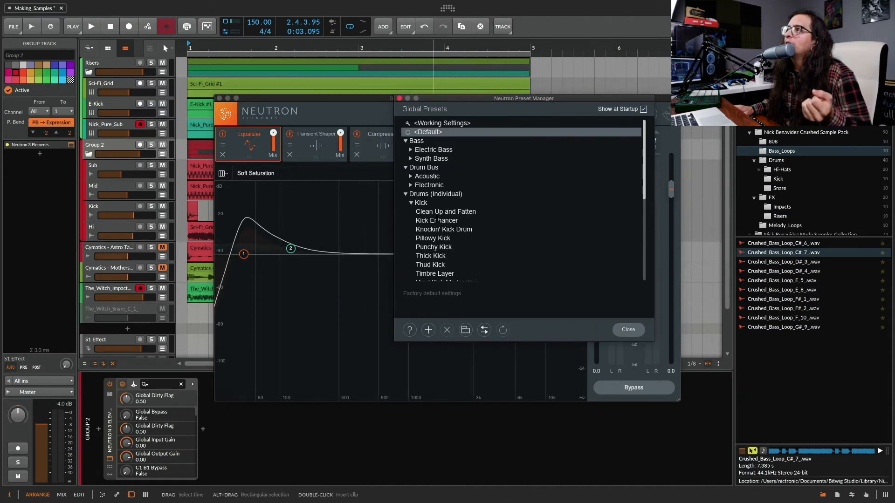
pyautogui.moveTo(435, 98); pyautogui.dragTo(510, 180)
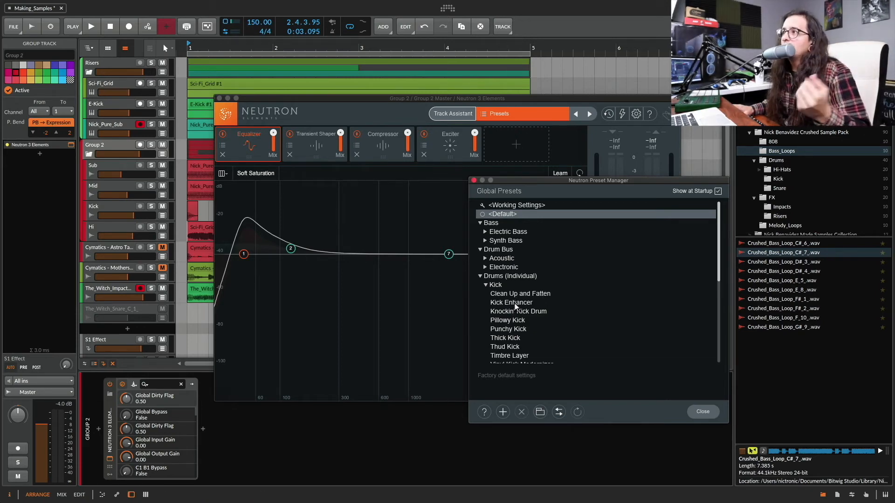
pyautogui.scroll(-5, 515, 306)
pyautogui.scroll(3, 514, 314)
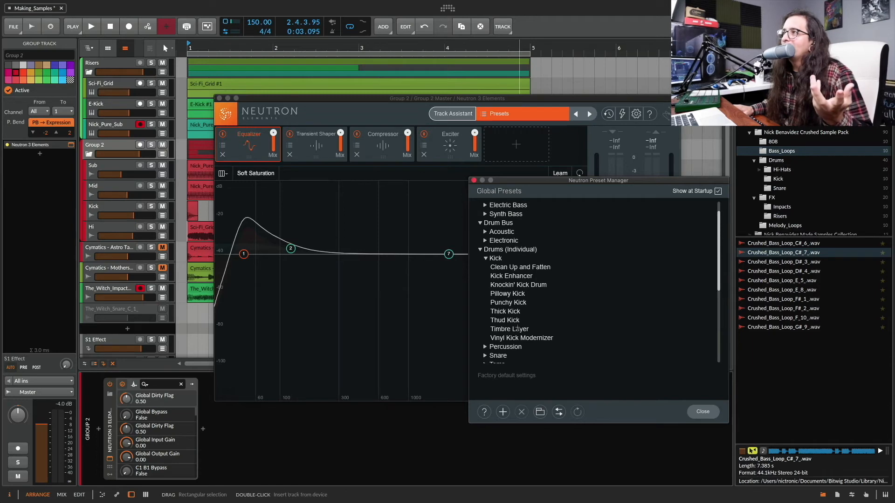
# Step: Try the Thud Kick and Punchy Kick presets on the soloed Group 2, auditioning the sound
pyautogui.click(507, 321)
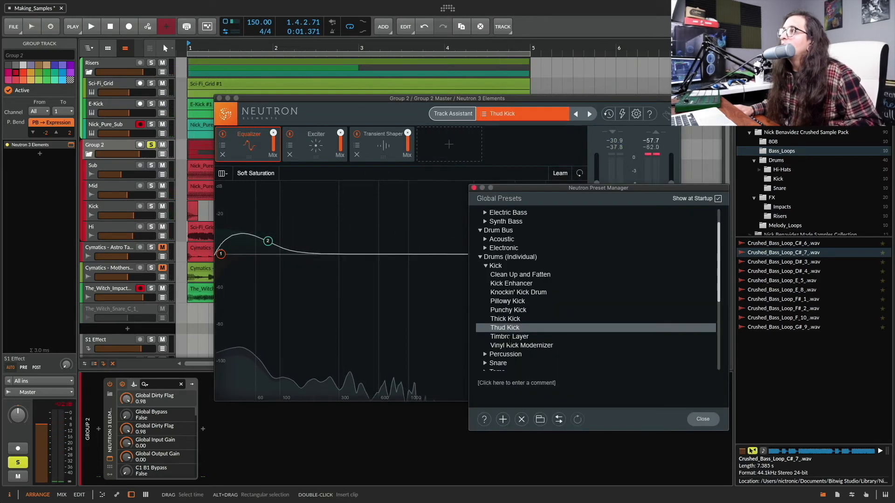
pyautogui.click(509, 310)
pyautogui.press('space')
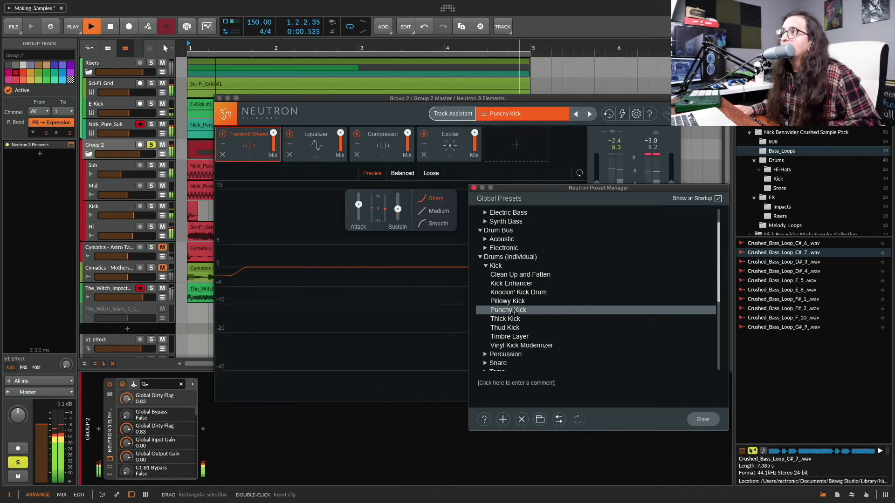
pyautogui.press('space')
# Step: Load the Knockin' Kick Drum preset, close the Neutron plug-in and unsolo Group 2
pyautogui.click(514, 292)
pyautogui.click(219, 98)
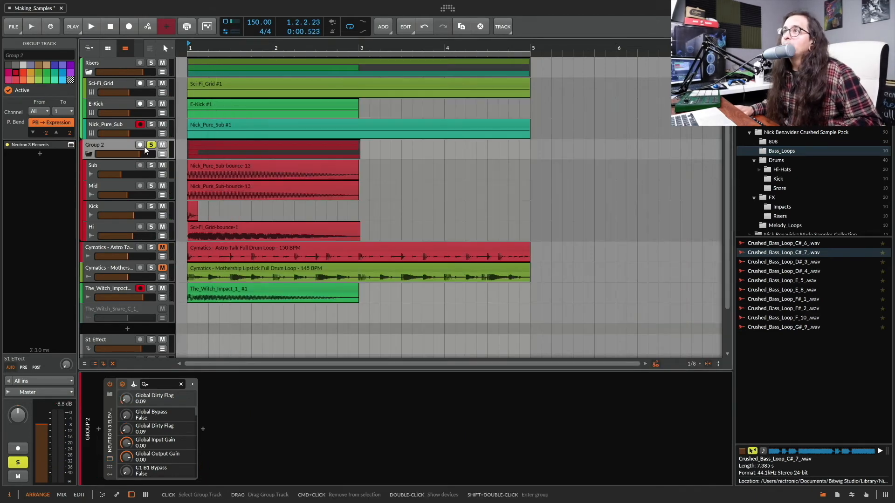
pyautogui.click(151, 145)
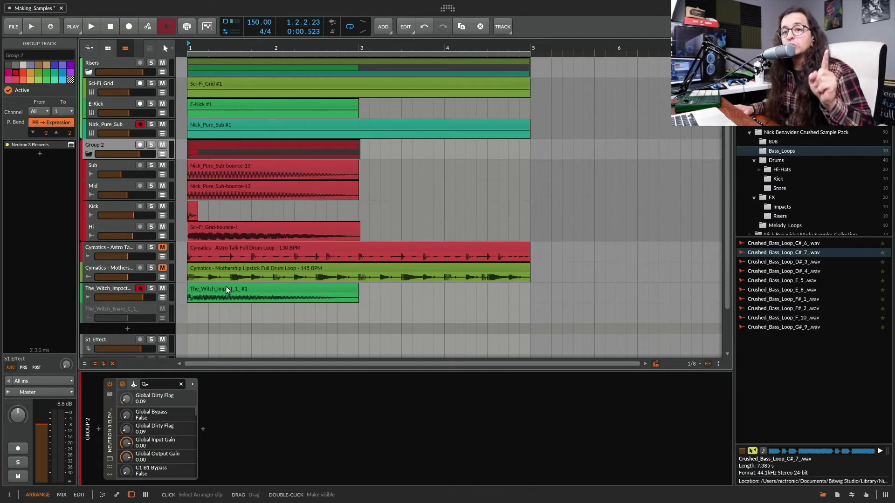
# Step: Show the devices of The_Witch_Impact_1_ track and check the volume levels of Sub, Mid, Kick and Hi
pyautogui.click(120, 290)
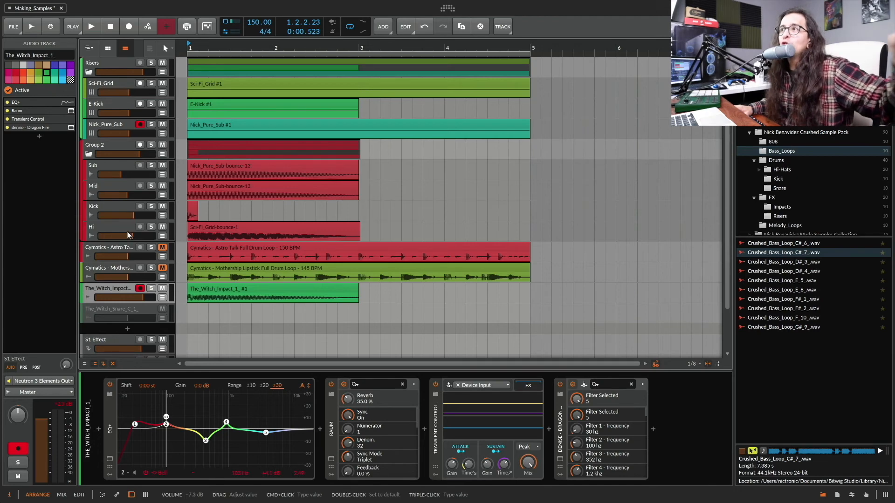
pyautogui.click(121, 174)
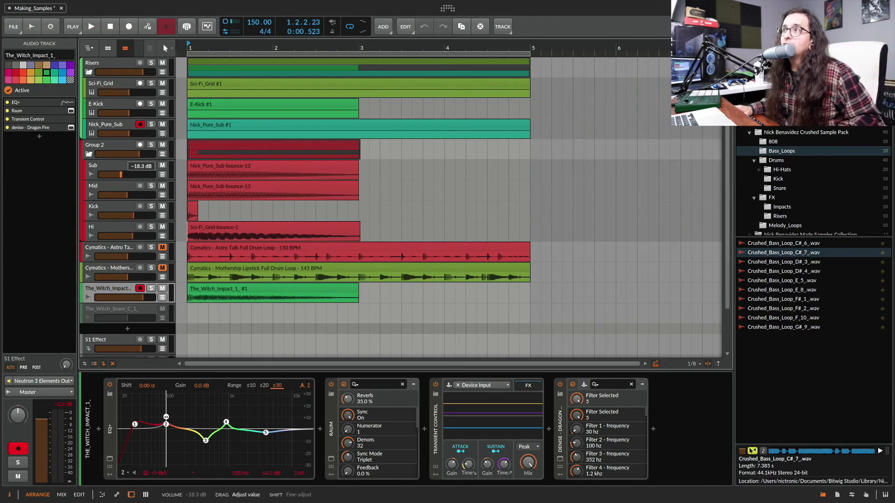
pyautogui.click(127, 195)
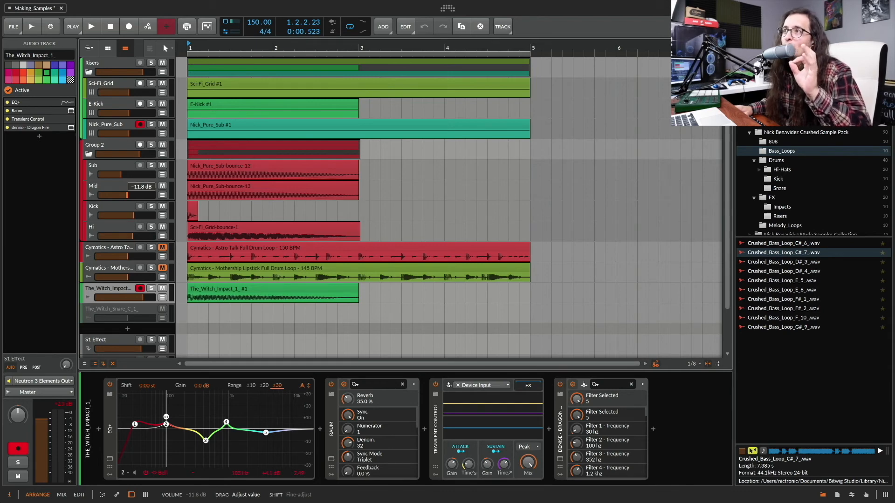
pyautogui.click(134, 215)
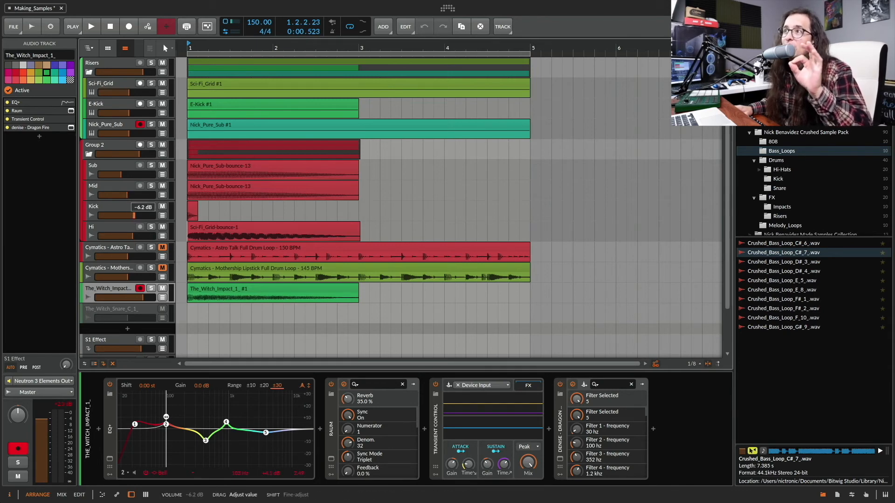
pyautogui.click(133, 236)
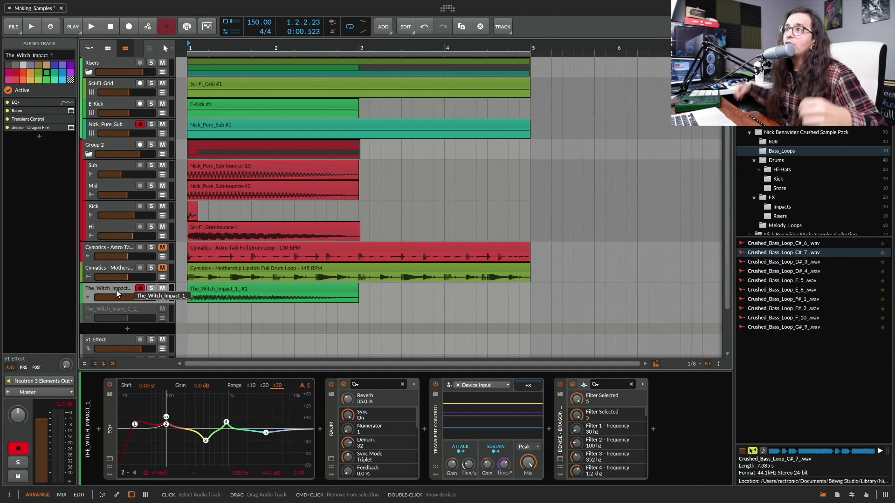
# Step: Disable the Dragon Fire, Transient Control, Raum and EQ+ devices on The_Witch_Impact_1_ track
pyautogui.click(260, 289)
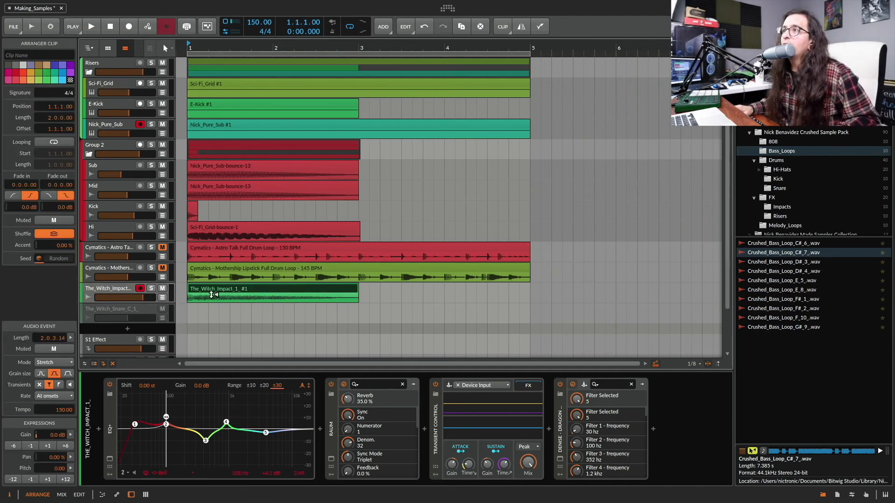
pyautogui.click(114, 288)
pyautogui.click(560, 384)
pyautogui.click(435, 384)
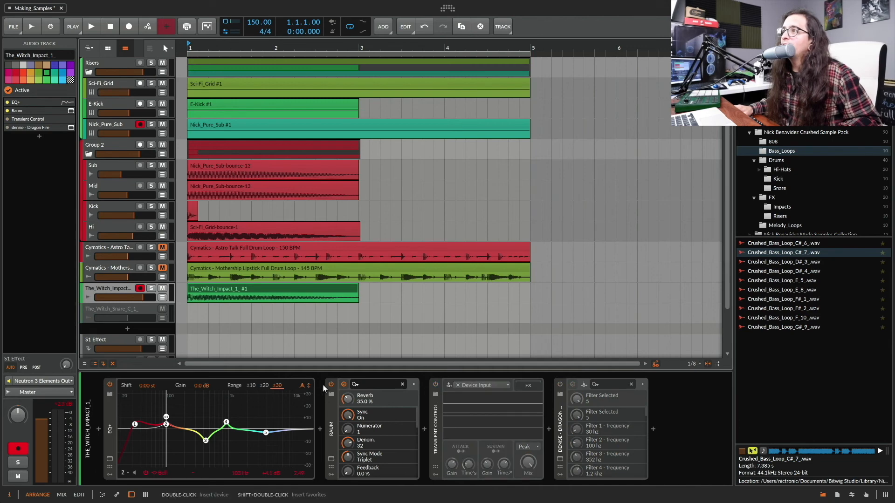
pyautogui.click(331, 384)
pyautogui.click(109, 384)
# Step: Solo The_Witch_Impact_1_ track and audition the bounced impact without its effects
pyautogui.click(151, 287)
pyautogui.press('space')
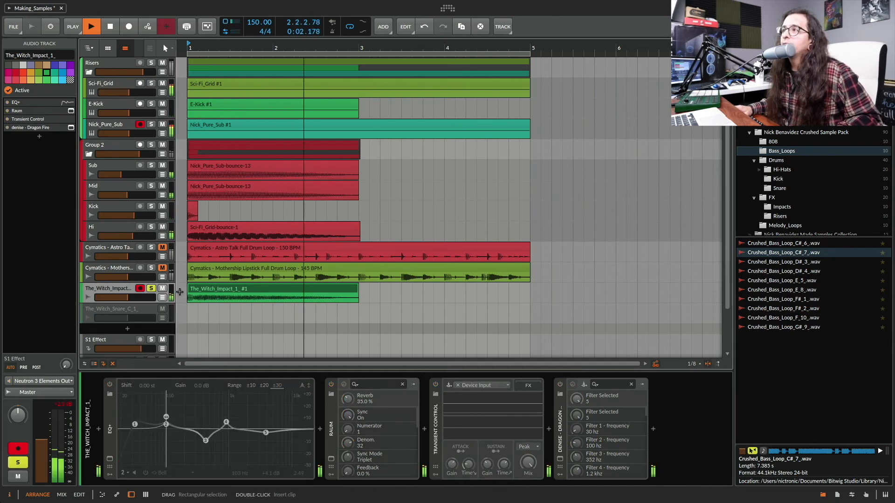
pyautogui.press('space')
# Step: Re-enable EQ+, Raum, Transient Control and Dragon Fire on The_Witch_Impact_1_ track and audition the processed impact
pyautogui.click(110, 384)
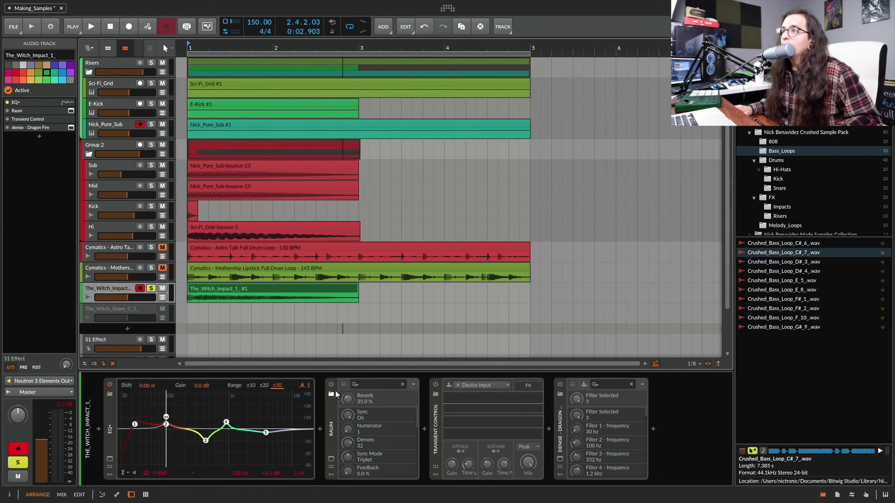
pyautogui.click(331, 384)
pyautogui.click(436, 384)
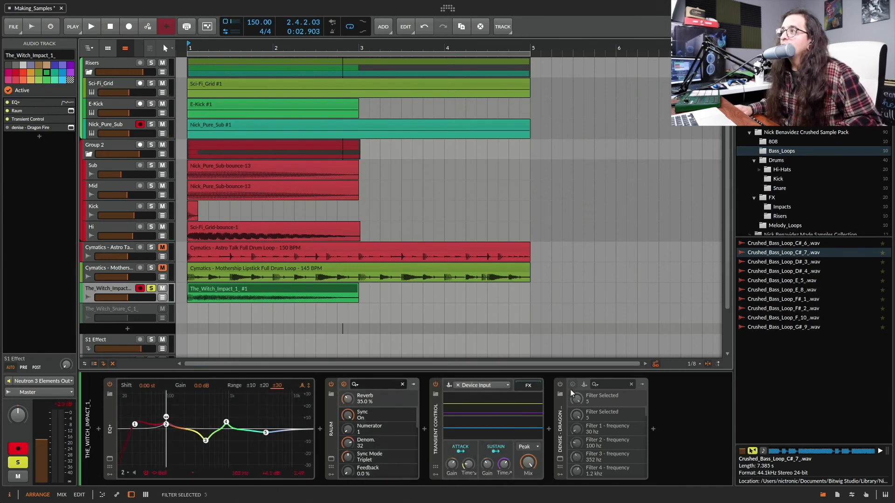
pyautogui.click(561, 385)
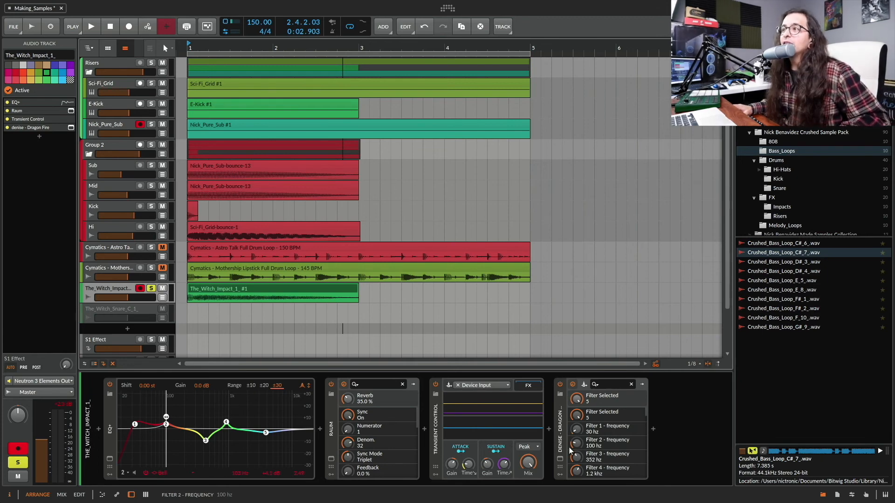
pyautogui.press('space')
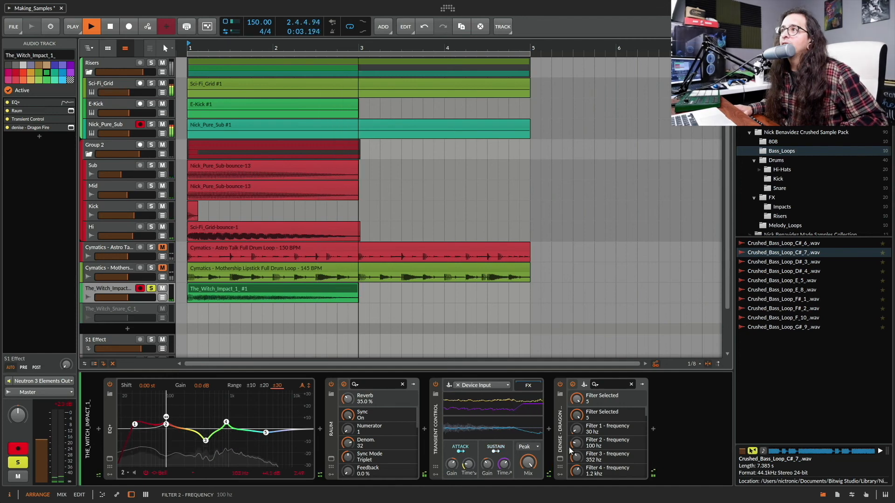
pyautogui.press('space')
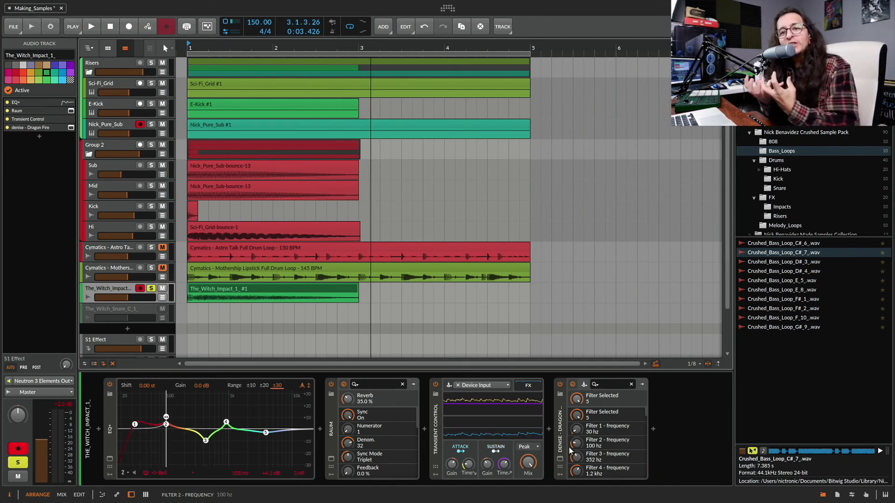